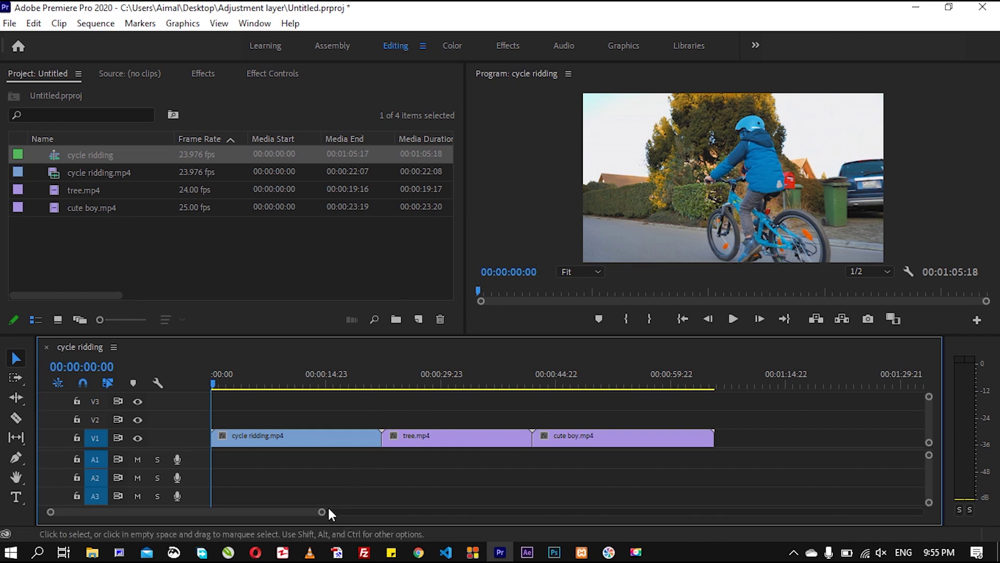
Scale the tree.mp4 clip on the timeline to 199 so it fills the frame
left_click_drag(320, 519, 308, 519)
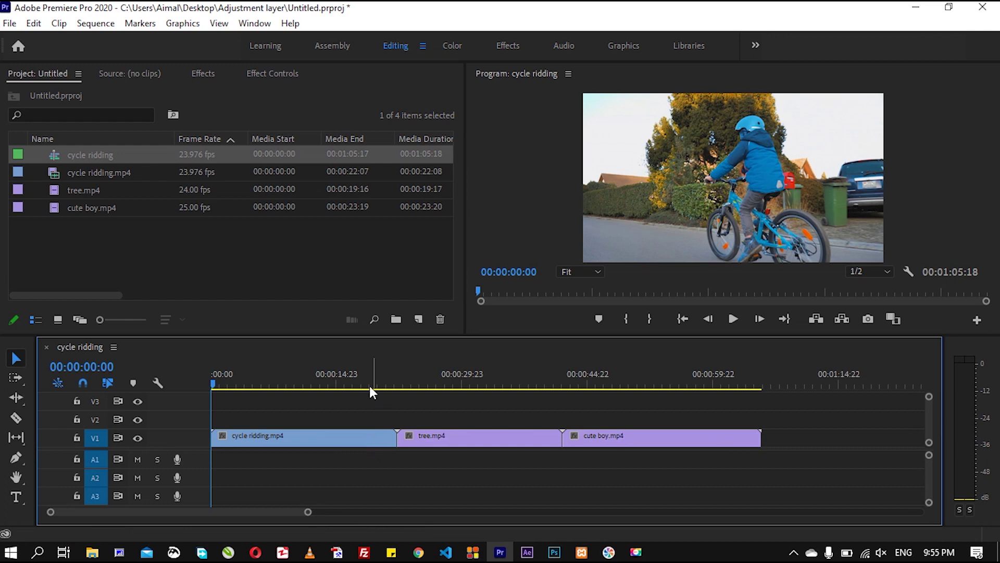
left_click(309, 383)
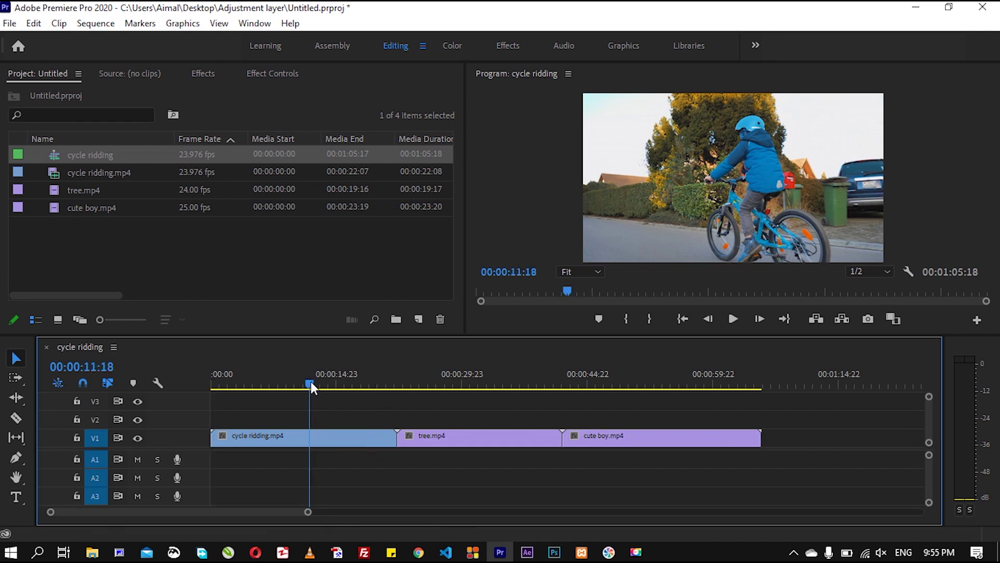
left_click(450, 373)
left_click(630, 384)
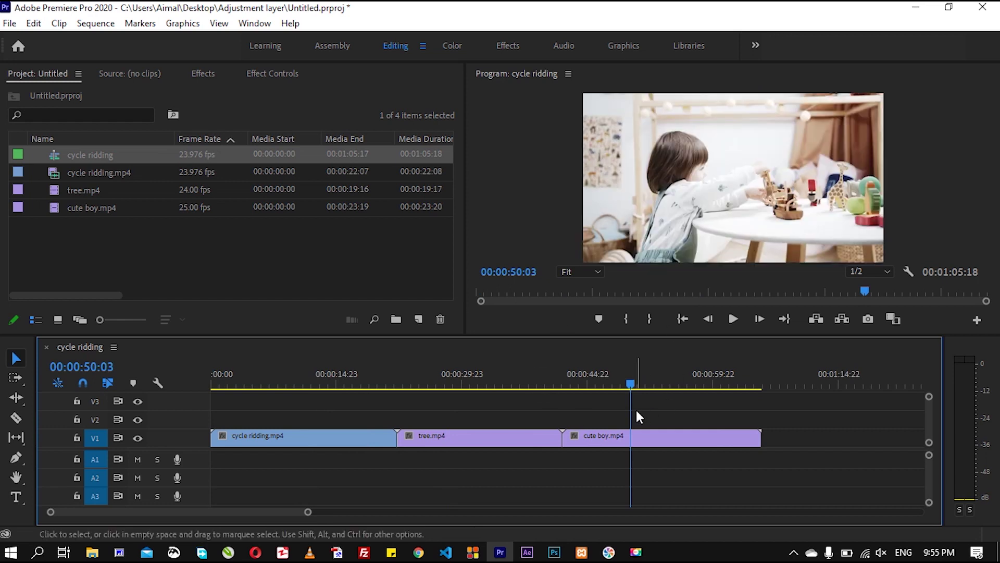
left_click(495, 371)
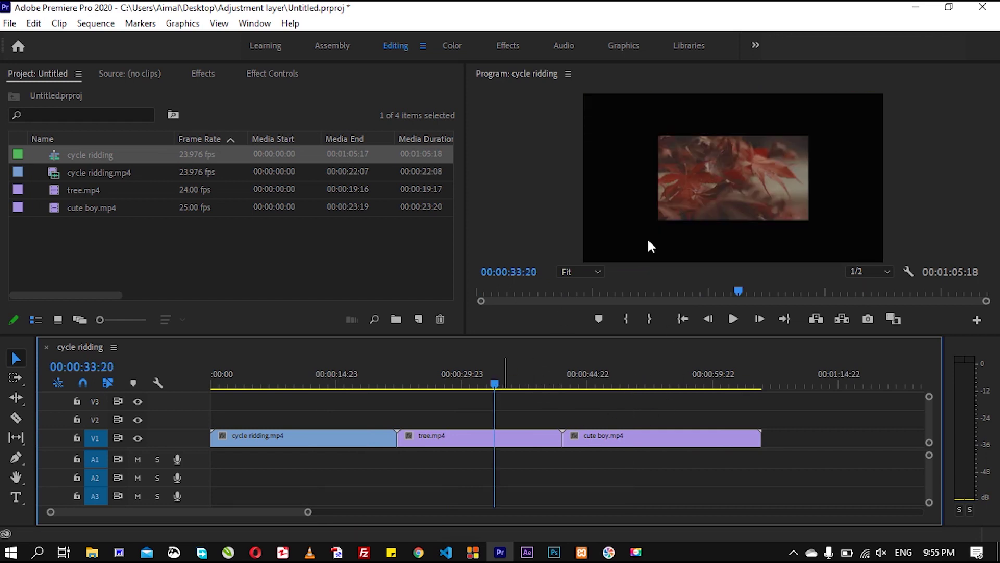
left_click(450, 437)
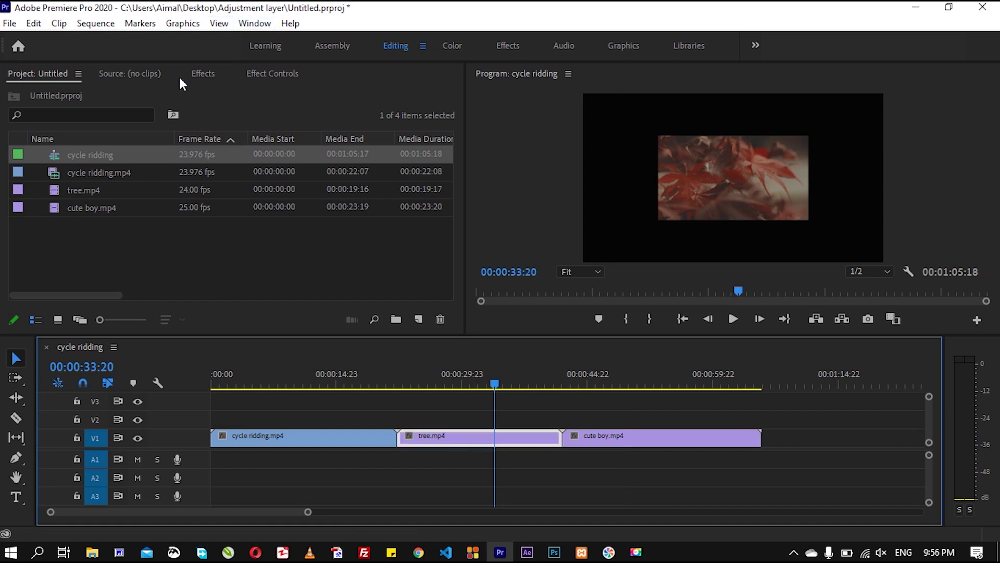
left_click(258, 73)
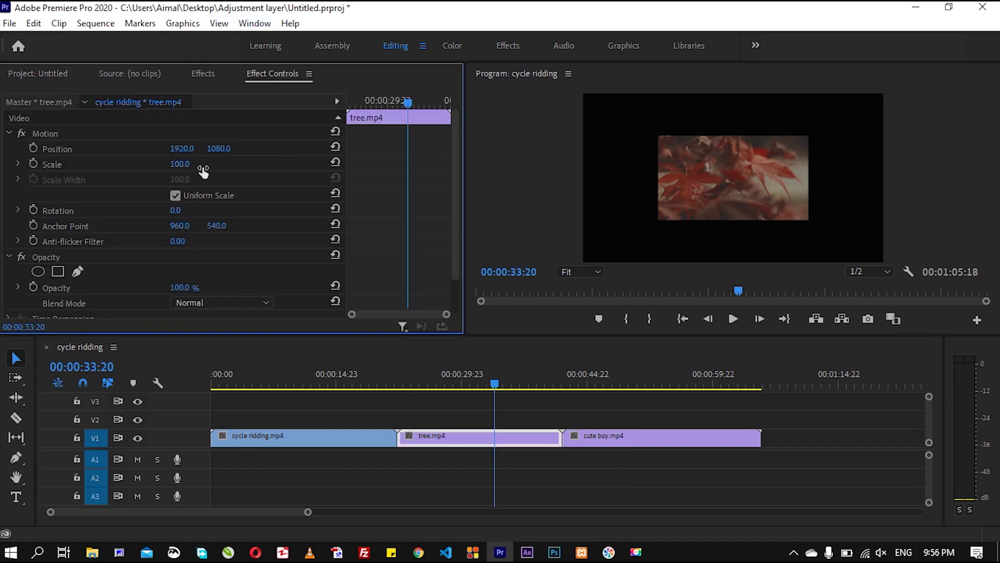
left_click_drag(177, 165, 232, 164)
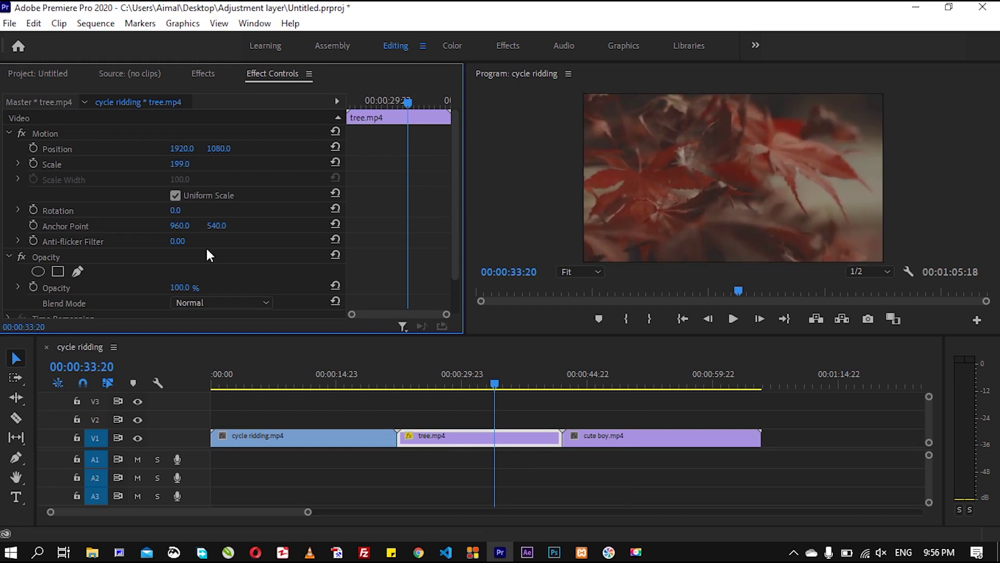
Find the Leave Color video effect and apply it to the cycle ridding.mp4 clip on V1
left_click(266, 435)
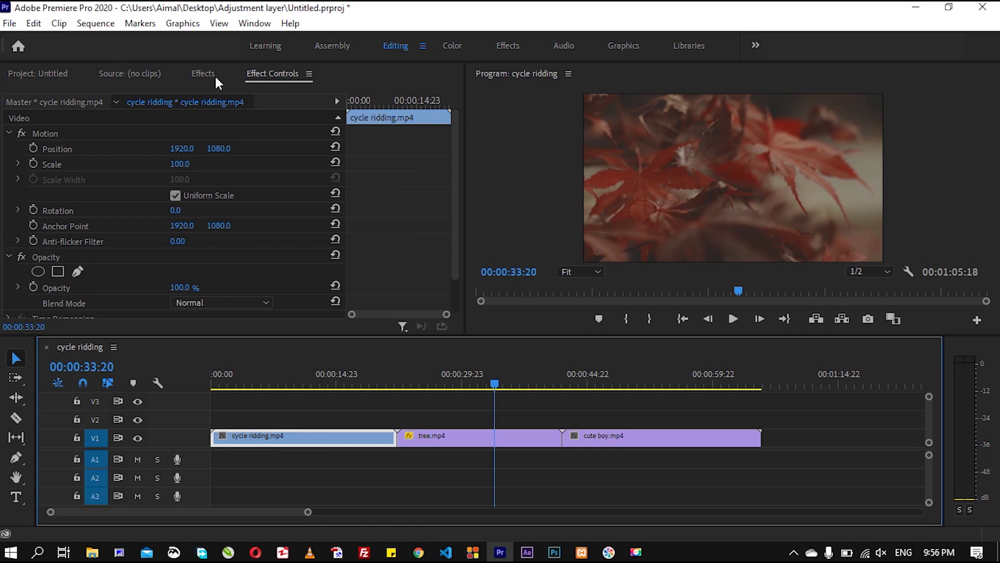
left_click(214, 74)
left_click(73, 94)
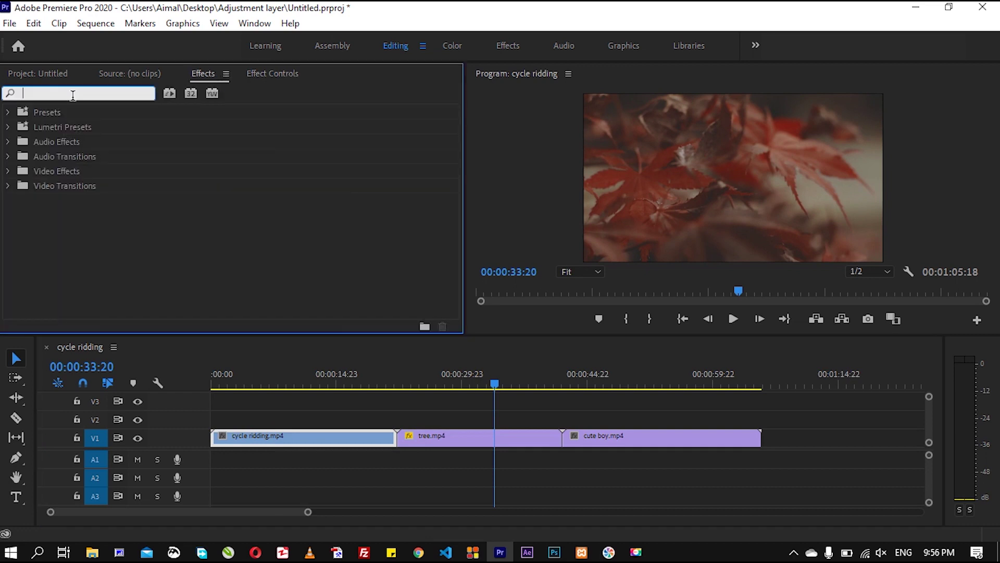
type("le")
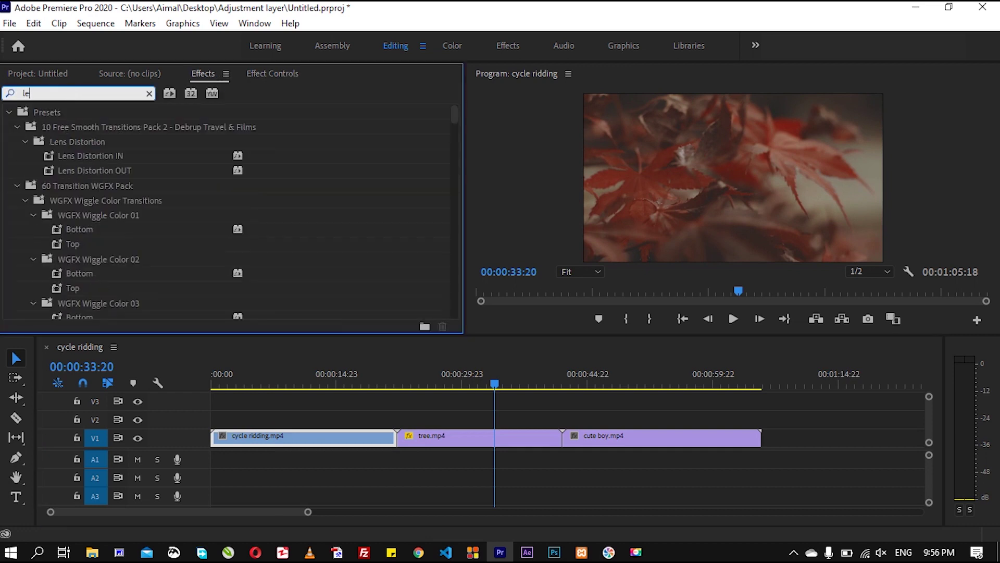
type("a")
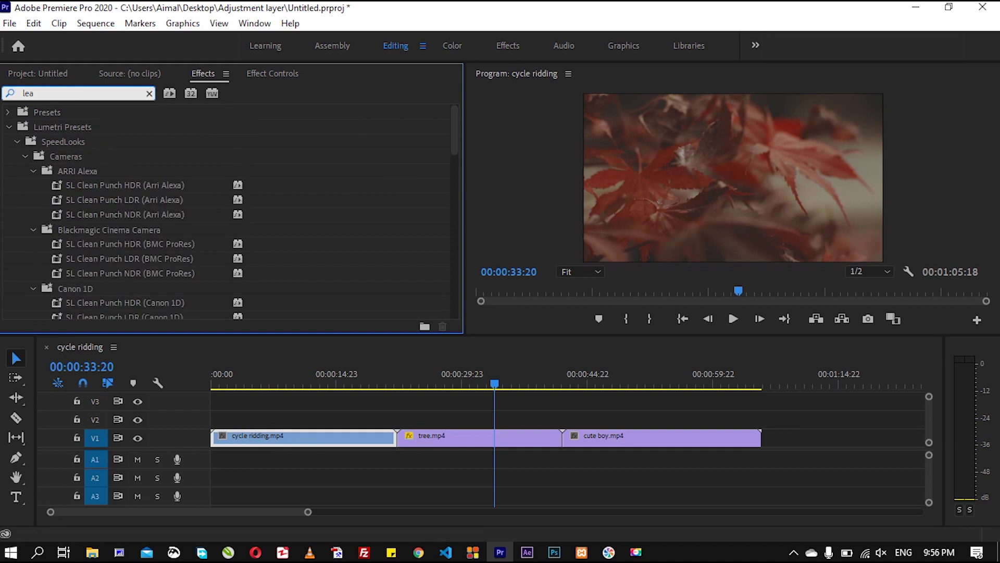
type("v")
left_click_drag(60, 195, 267, 439)
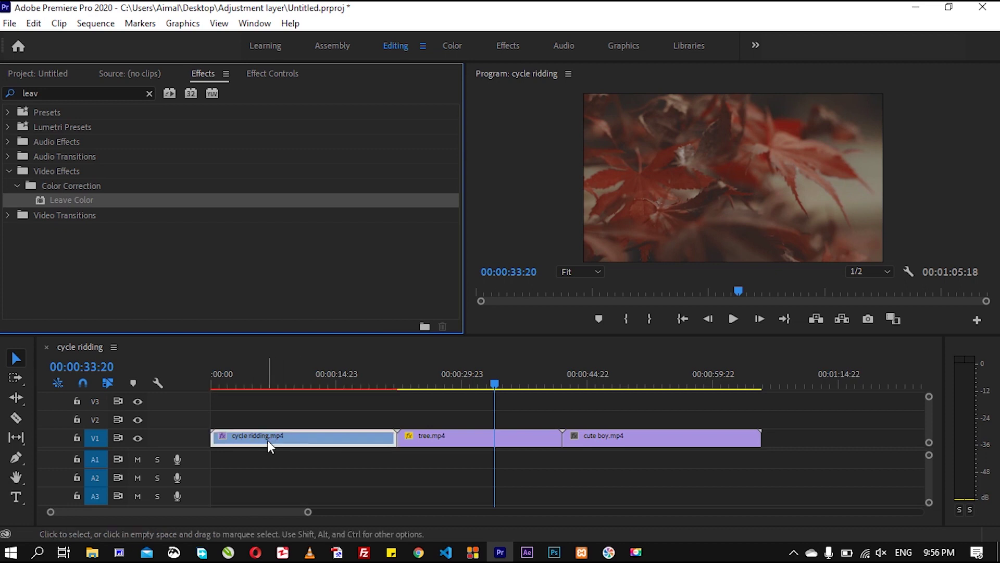
Set Leave Color's Amount to Decolor to 100% on the cycle ridding.mp4 clip and preview all three clips
left_click(278, 75)
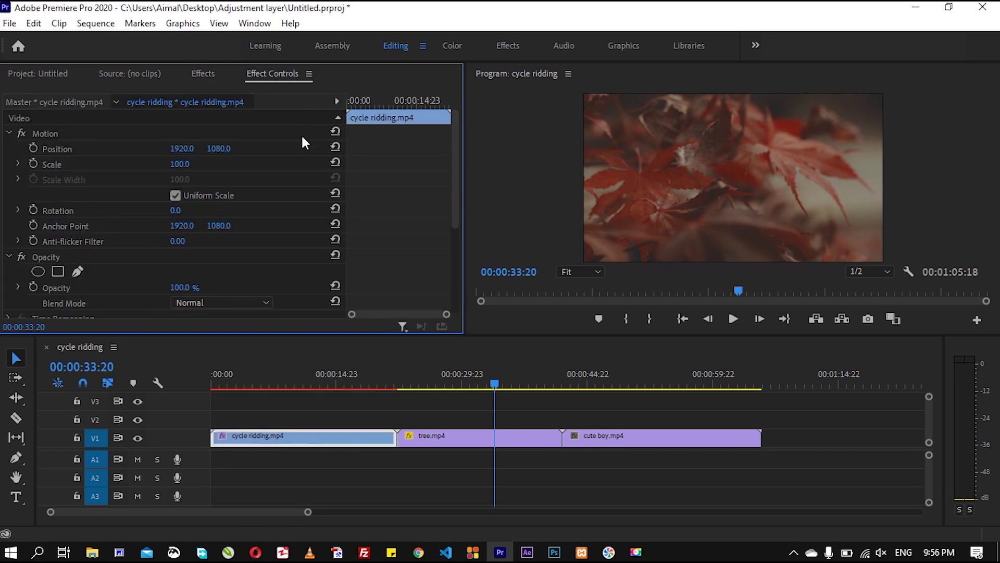
left_click_drag(455, 170, 453, 295)
left_click(195, 212)
type("100")
key("Return")
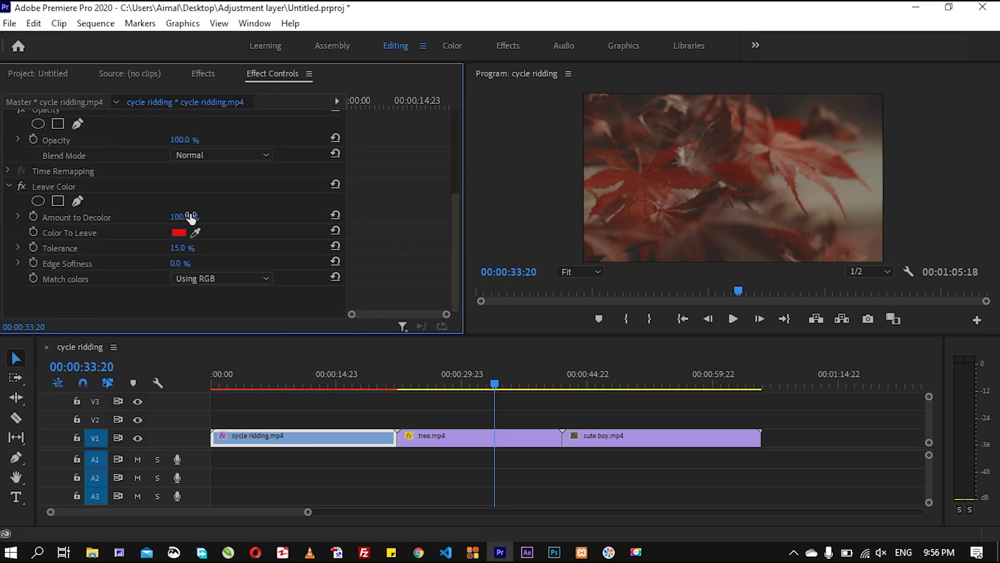
left_click(286, 386)
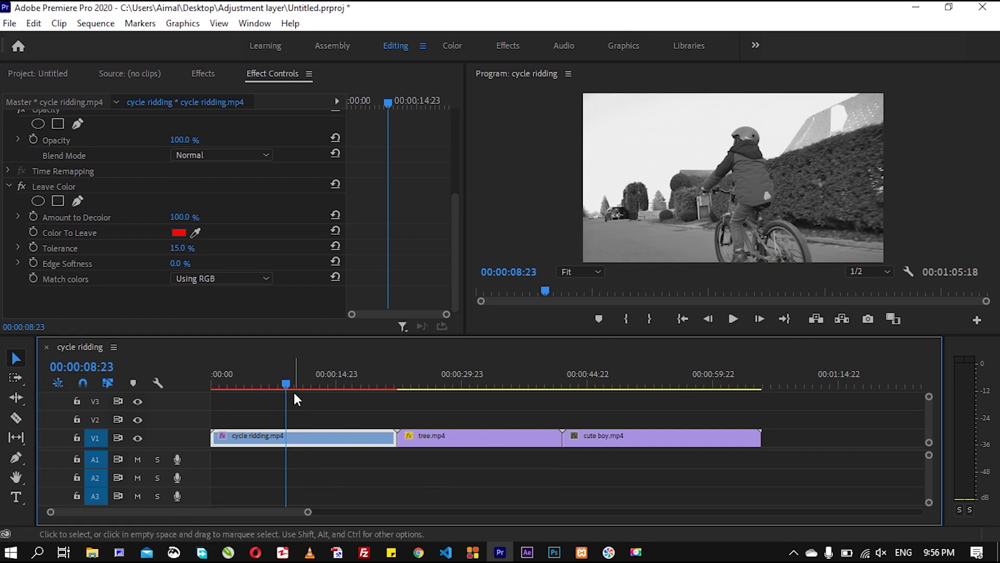
left_click_drag(286, 381, 446, 382)
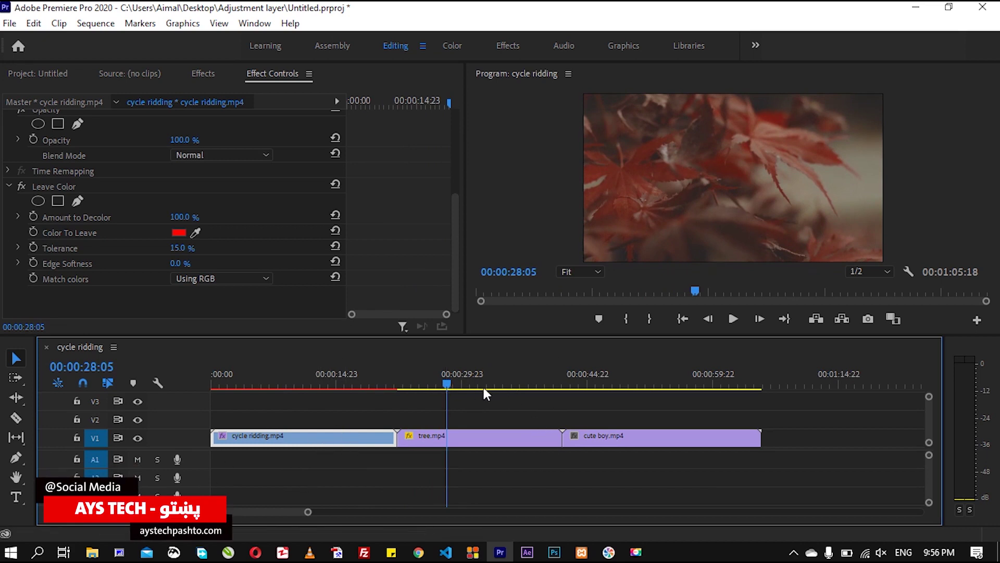
left_click_drag(576, 394, 606, 400)
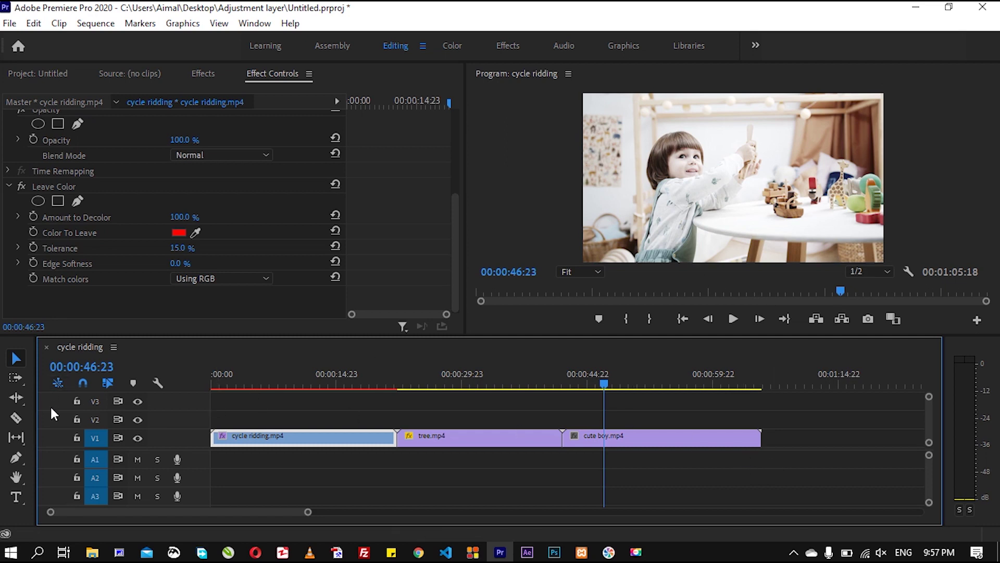
Split cycle ridding.mp4 and tree.mp4 into three pieces each and cute boy.mp4 into four pieces with the Razor tool
left_click(15, 417)
left_click(289, 440)
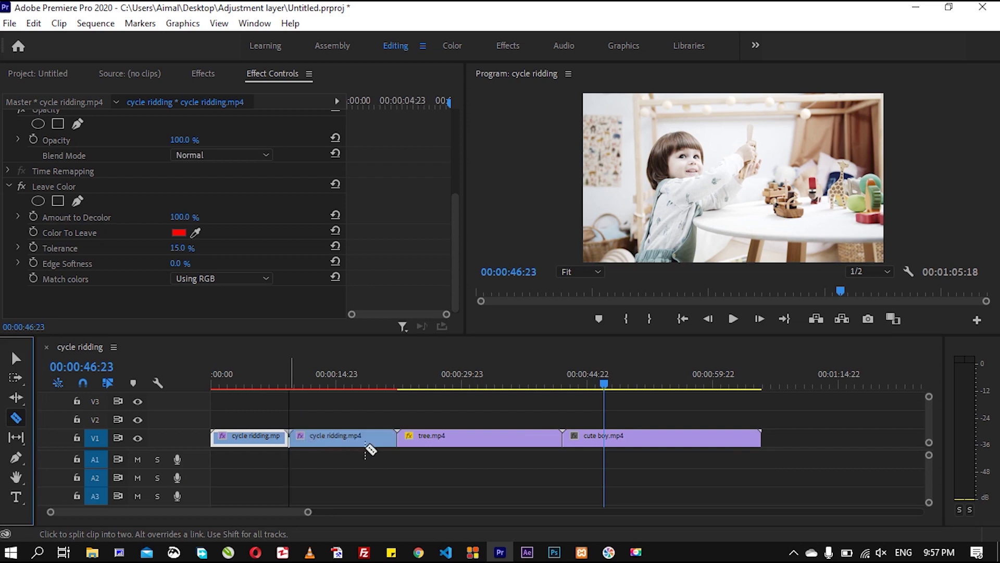
left_click(347, 441)
left_click(439, 440)
left_click(508, 440)
left_click(603, 440)
left_click(666, 439)
left_click(720, 439)
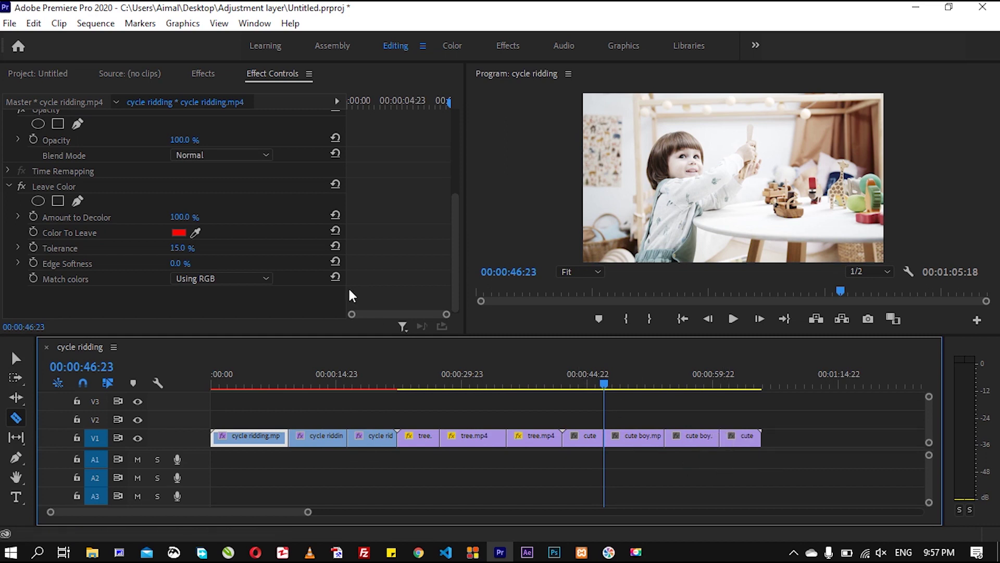
left_click(15, 358)
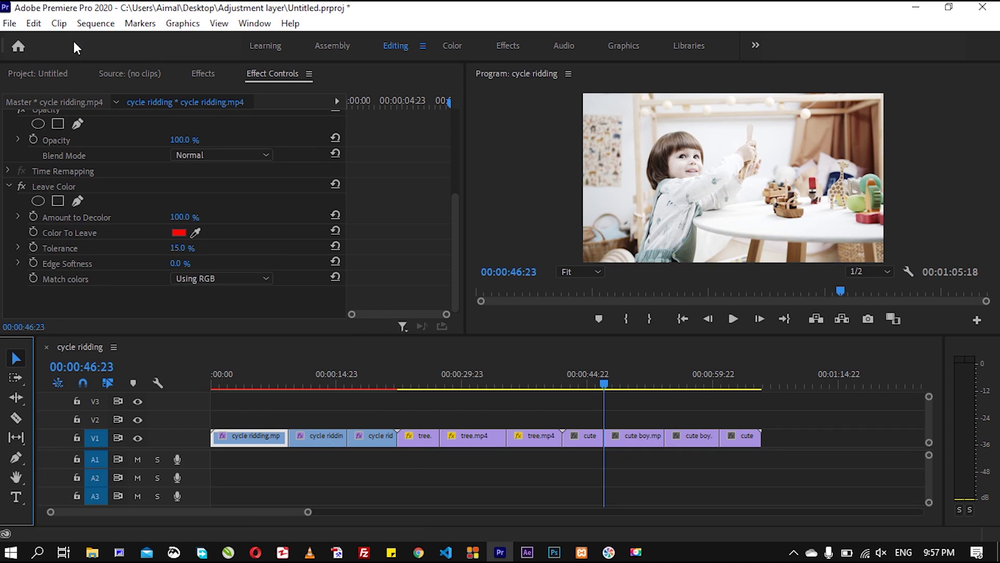
Create a 3840 × 2160, 23.976 fps adjustment layer and lay it on V2 across the full length of the clips
left_click(45, 73)
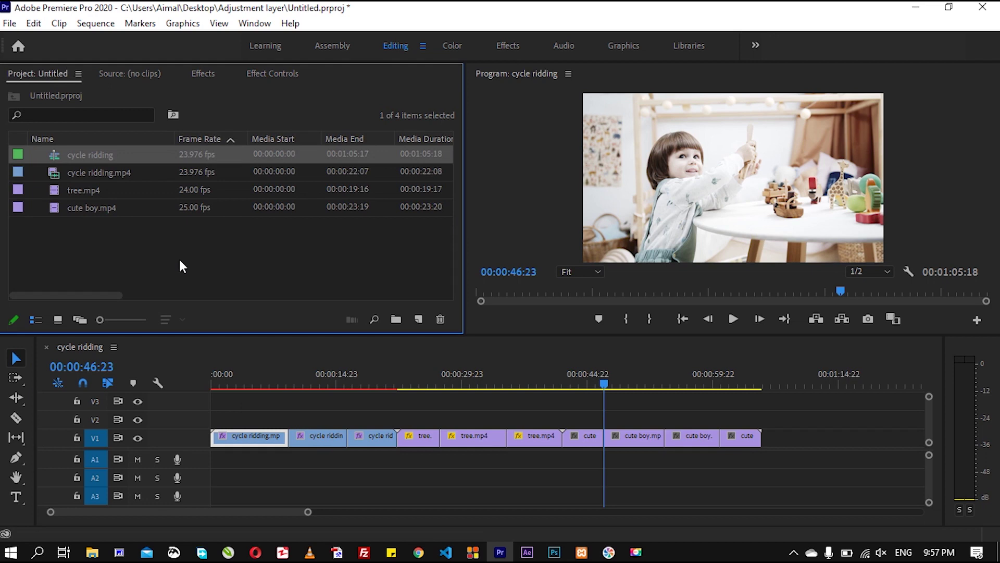
left_click(419, 318)
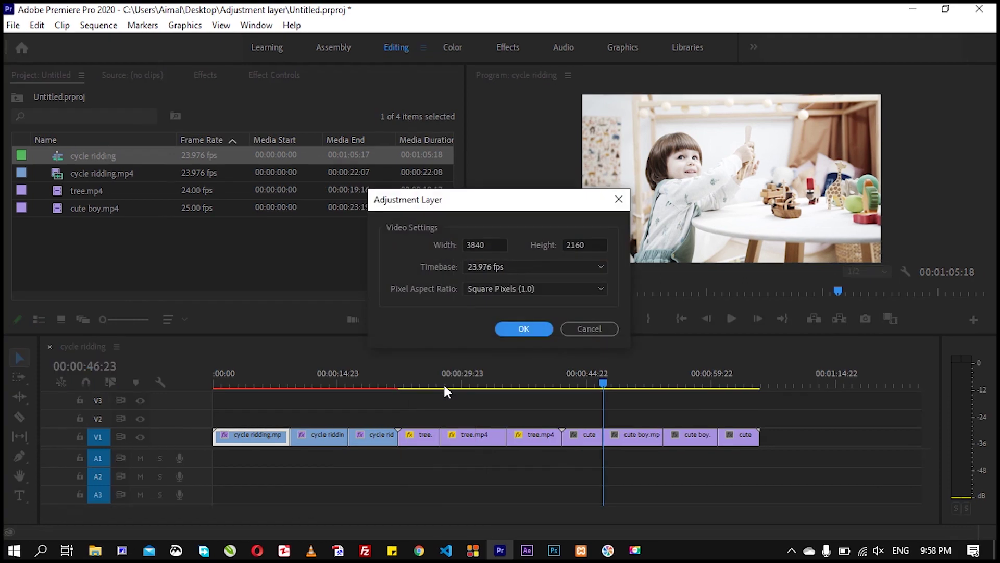
left_click(524, 329)
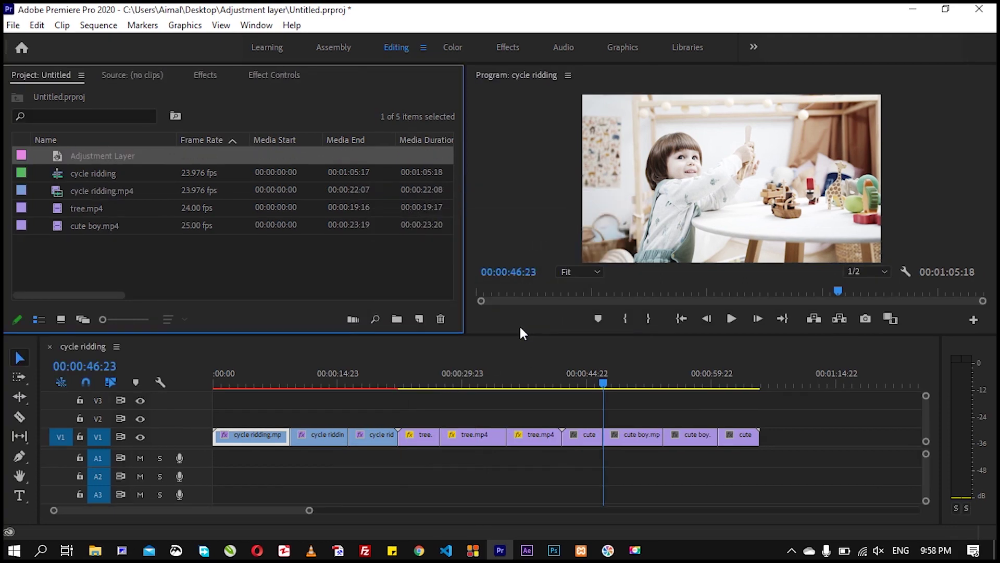
left_click_drag(71, 152, 759, 437)
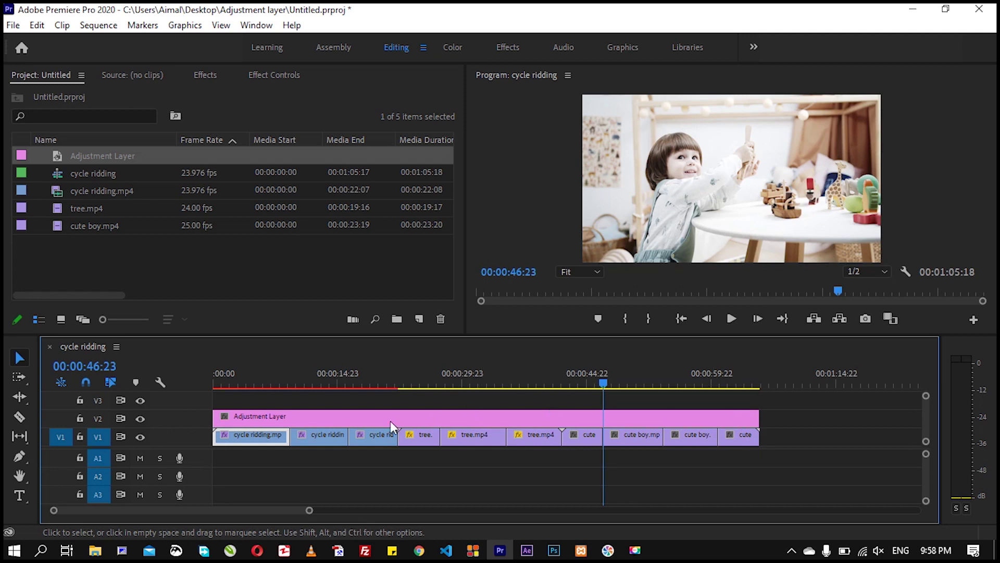
Apply the Leave Color effect to the adjustment layer on V2, with the playhead at 00:00:03:00
left_click(343, 418)
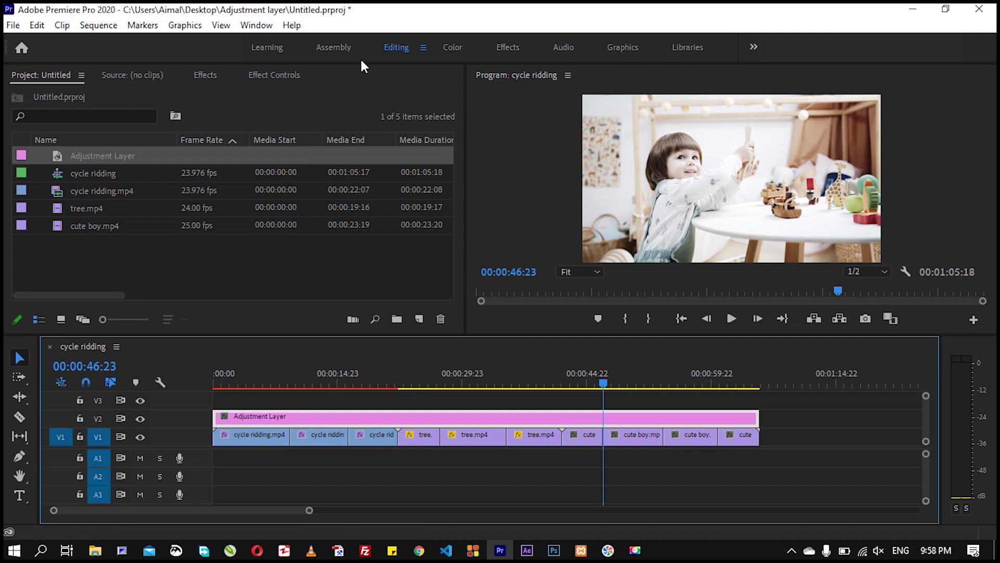
left_click(238, 383)
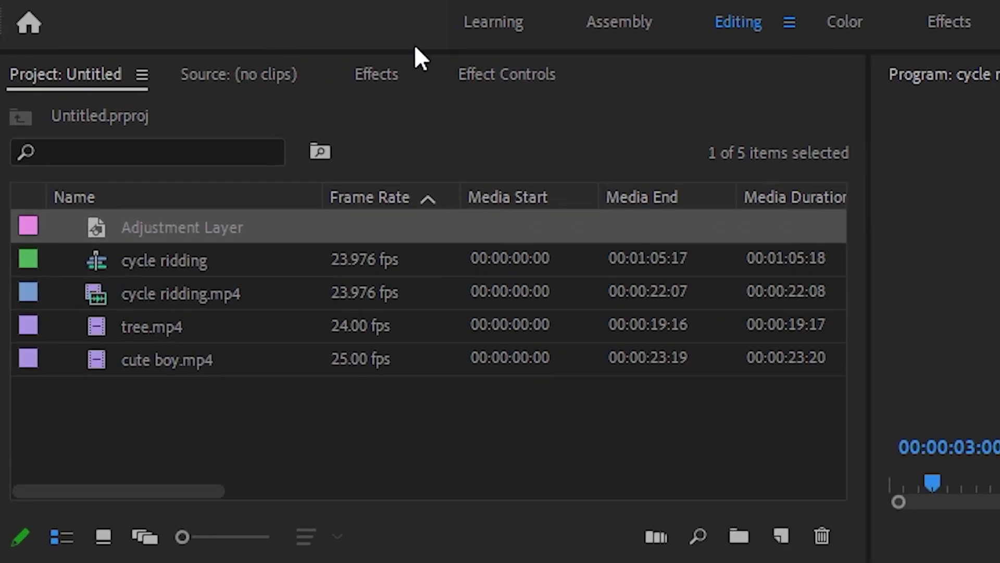
left_click(219, 74)
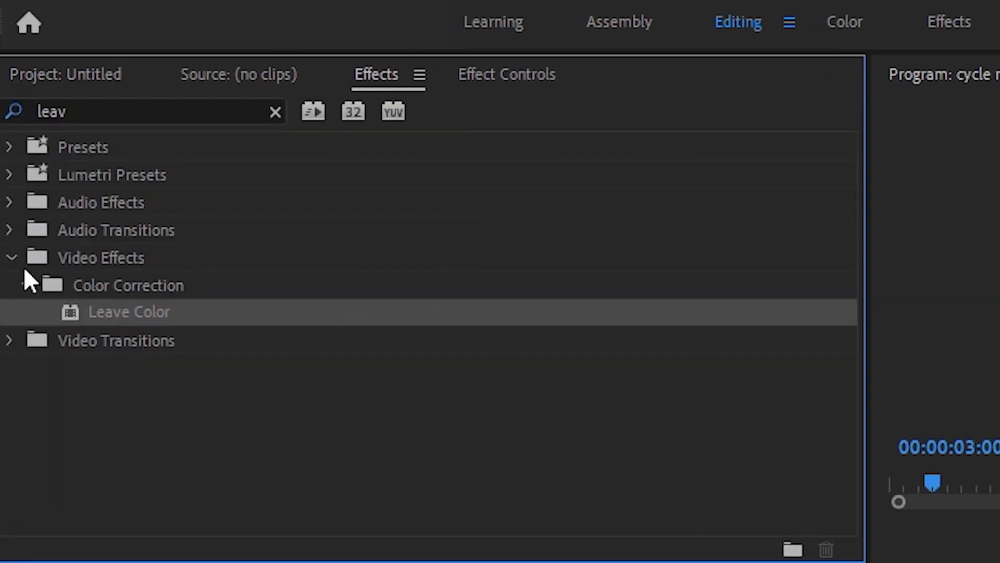
left_click_drag(101, 306, 501, 562)
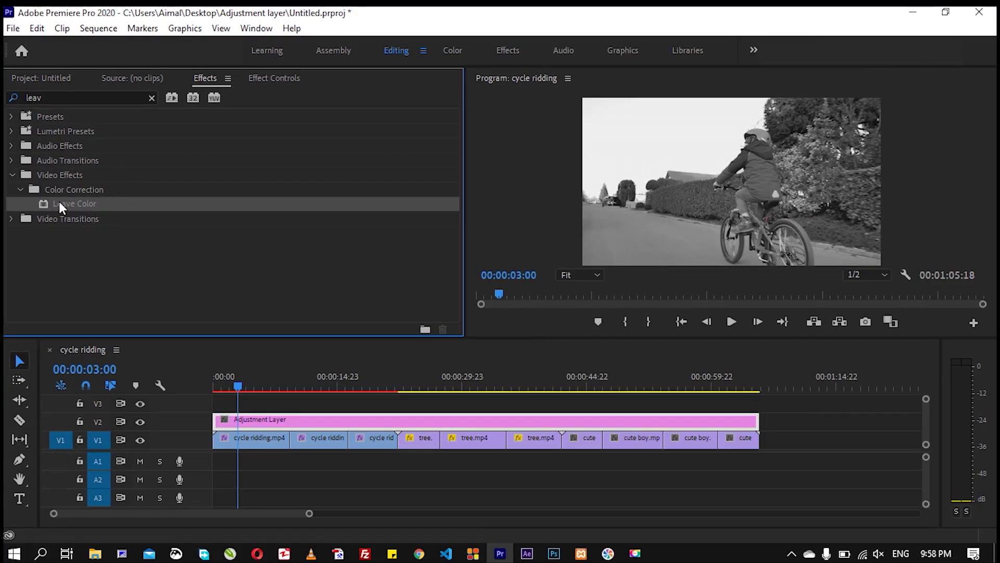
left_click_drag(271, 434, 268, 420)
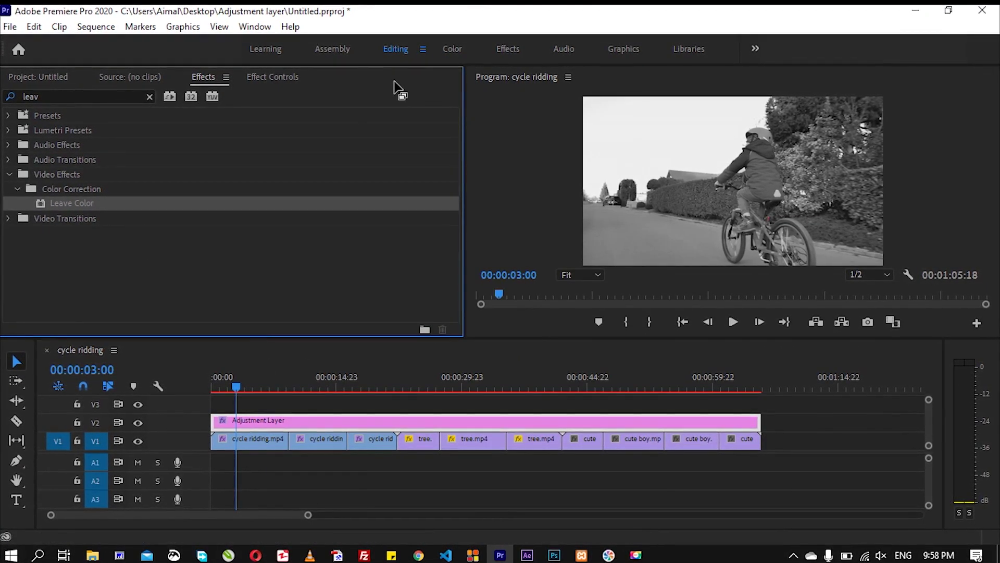
Set the adjustment layer's Leave Color Amount to Decolor to 100% and preview the result across all clips
left_click(265, 77)
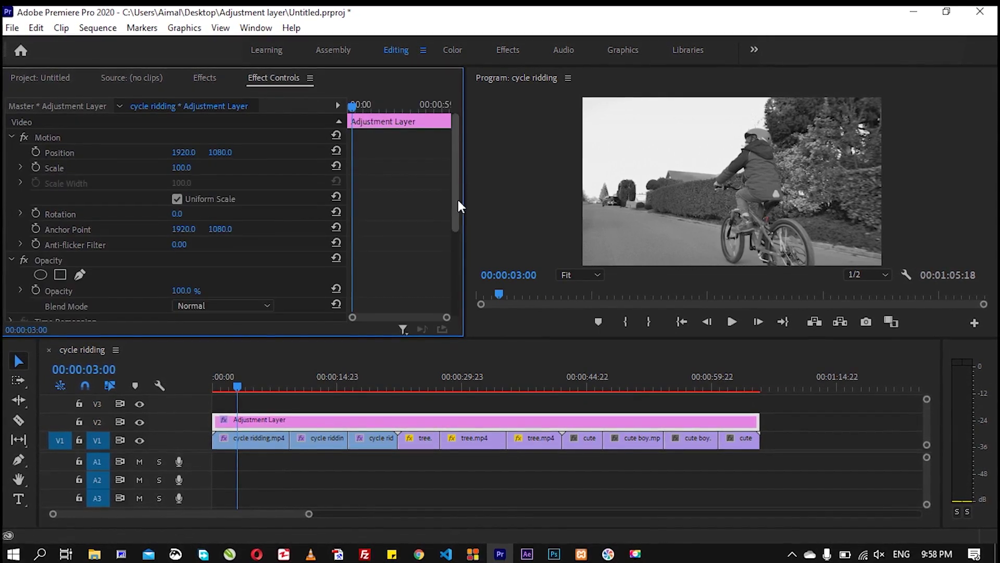
scroll(458, 199, "down", 5)
left_click_drag(310, 178, 375, 179)
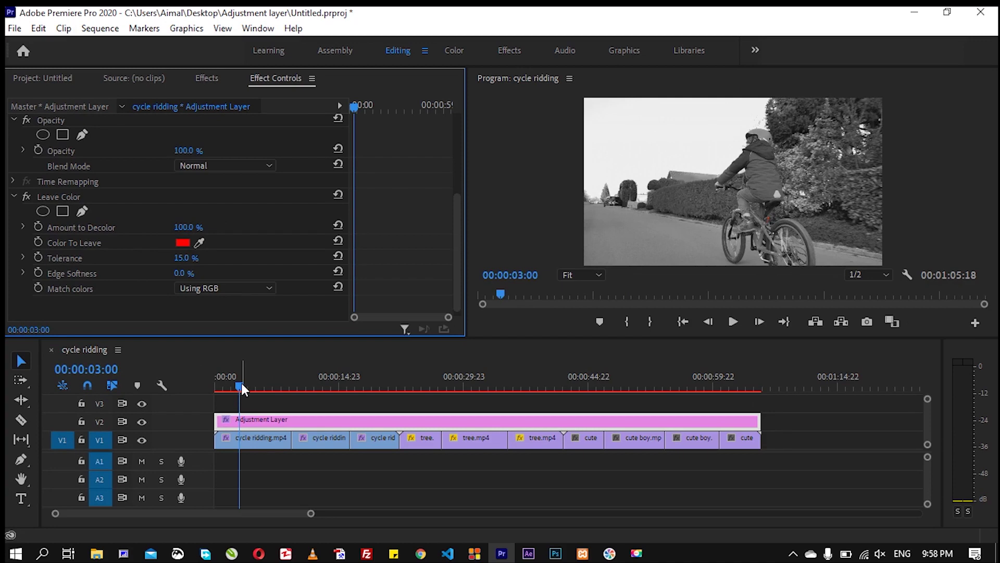
left_click_drag(241, 384, 267, 386)
left_click_drag(367, 388, 414, 398)
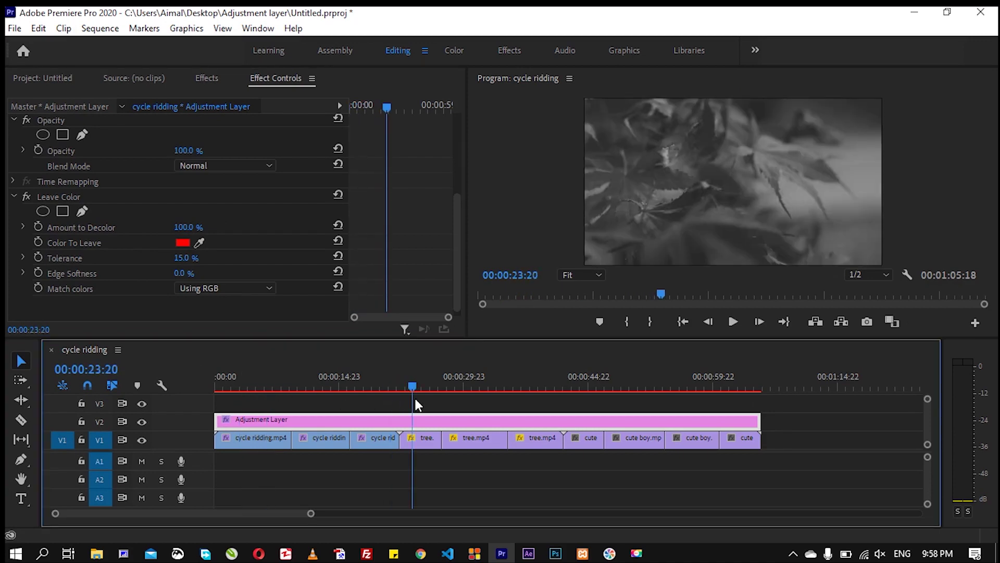
left_click_drag(485, 405, 646, 420)
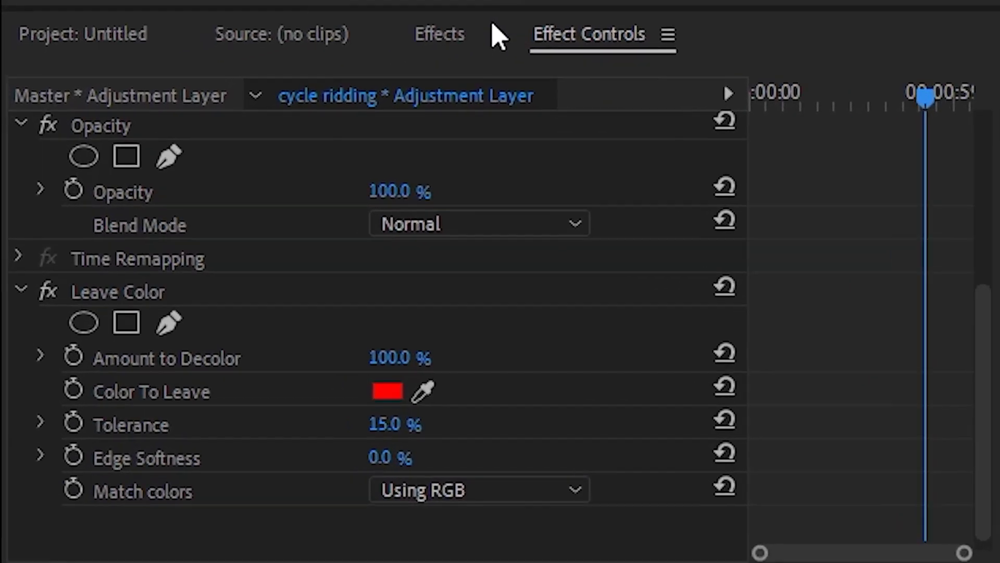
Find the Gaussian Blur video effect and apply it to the adjustment layer on V2
left_click(469, 33)
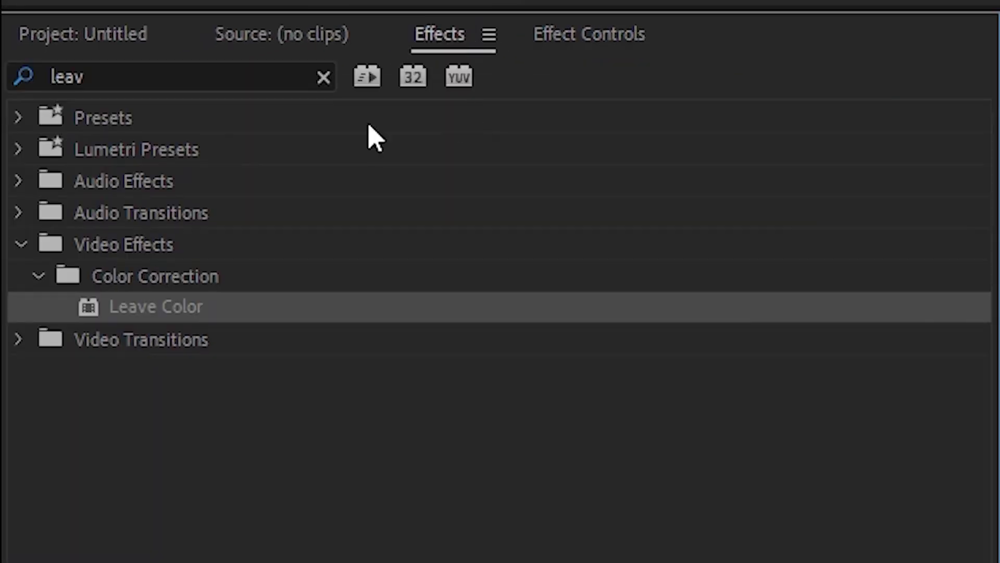
left_click(105, 77)
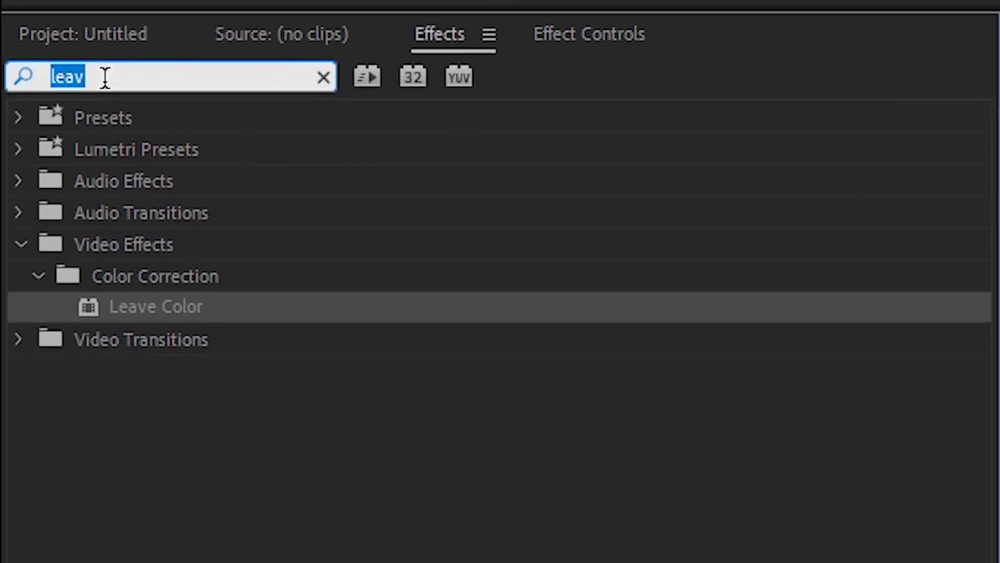
type("gu")
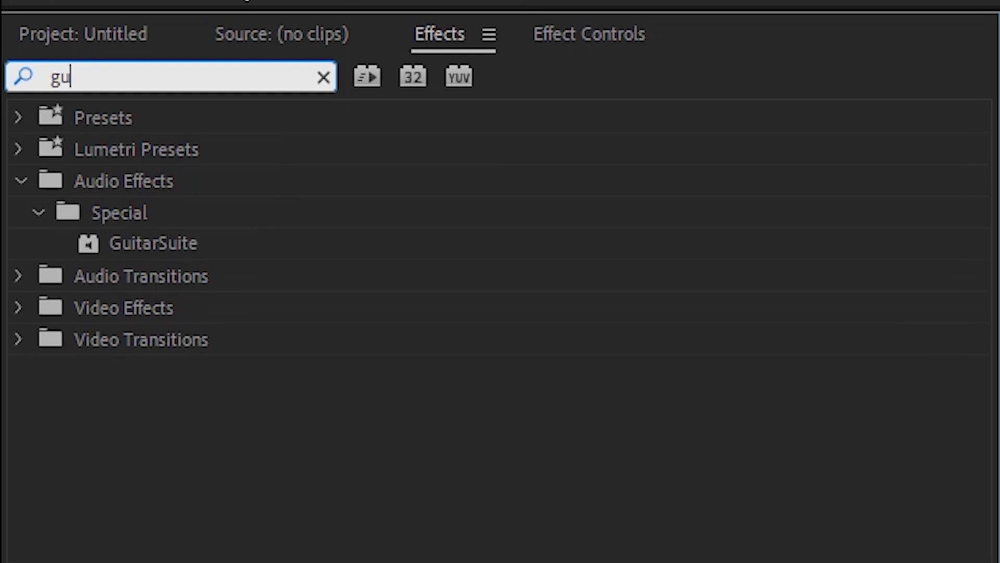
key("BackSpace")
type("a")
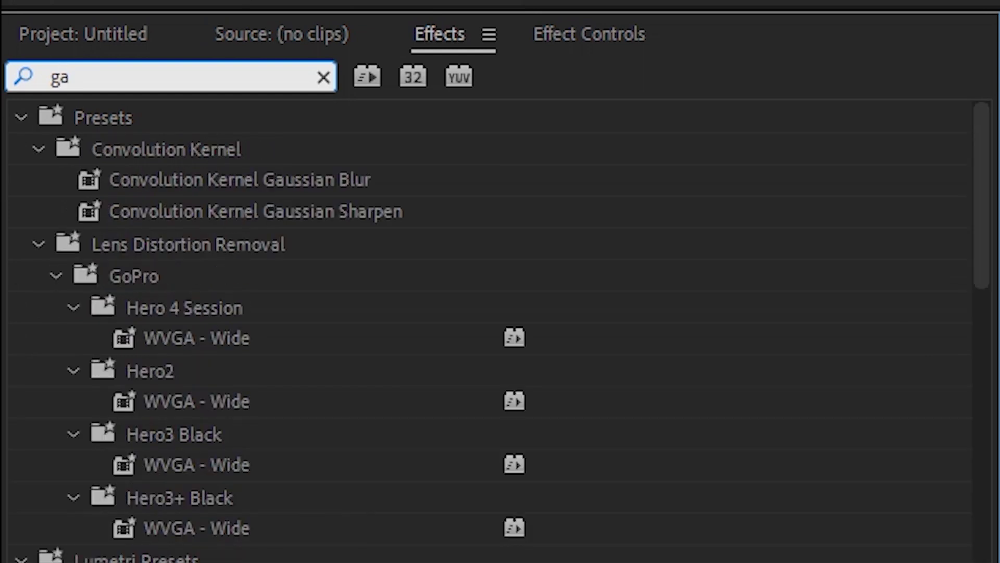
type("u")
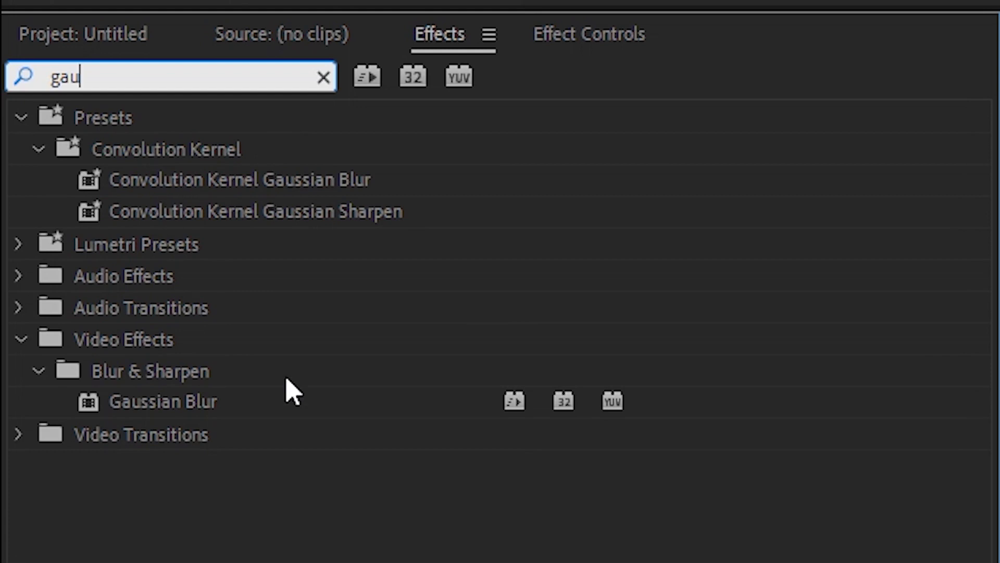
left_click_drag(157, 412, 569, 562)
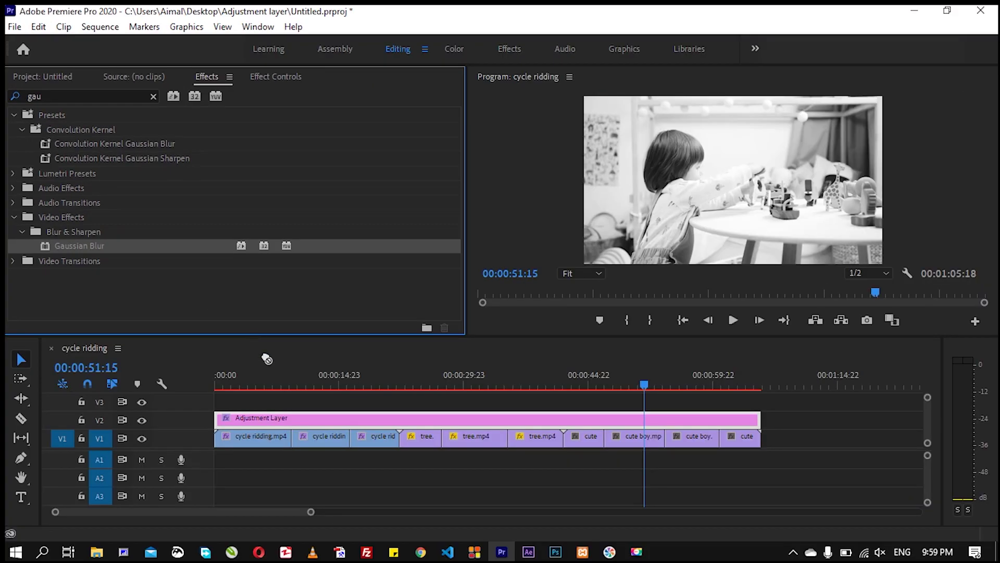
left_click_drag(266, 359, 250, 417)
Set the adjustment layer's Gaussian Blur Blurriness to 183 and preview the clips back to 00:00:08:04
left_click(300, 76)
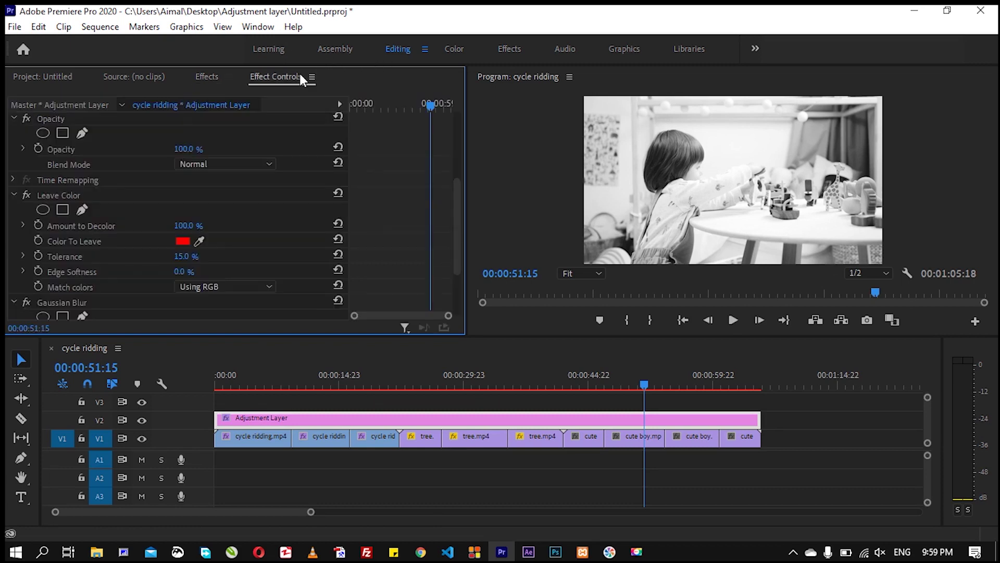
left_click_drag(458, 183, 458, 236)
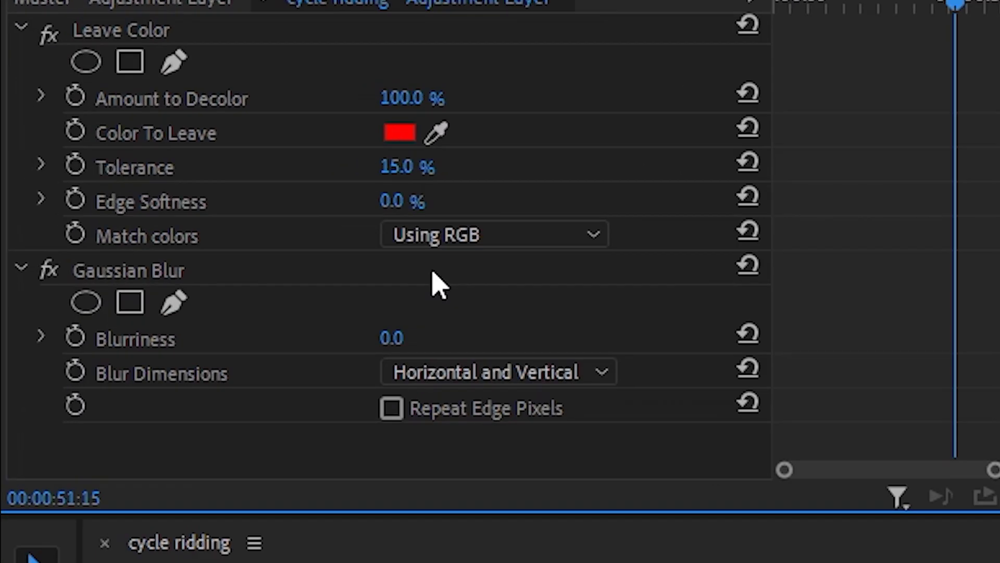
left_click_drag(384, 343, 479, 344)
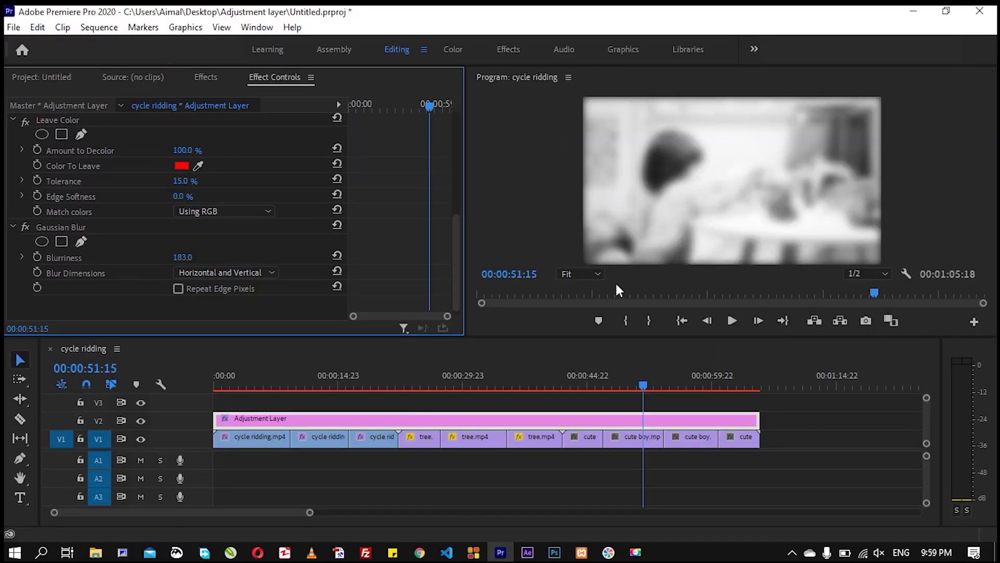
left_click_drag(644, 384, 282, 394)
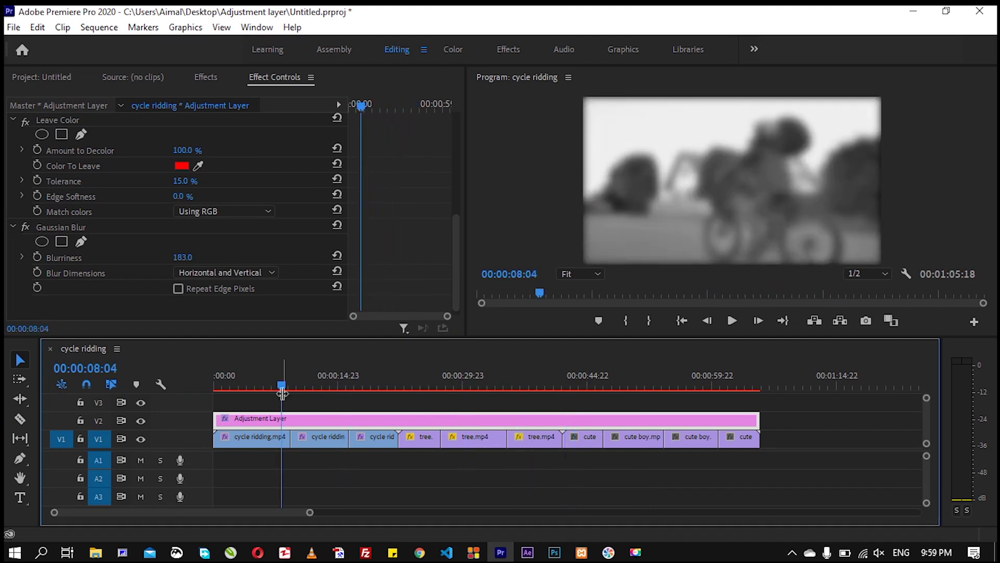